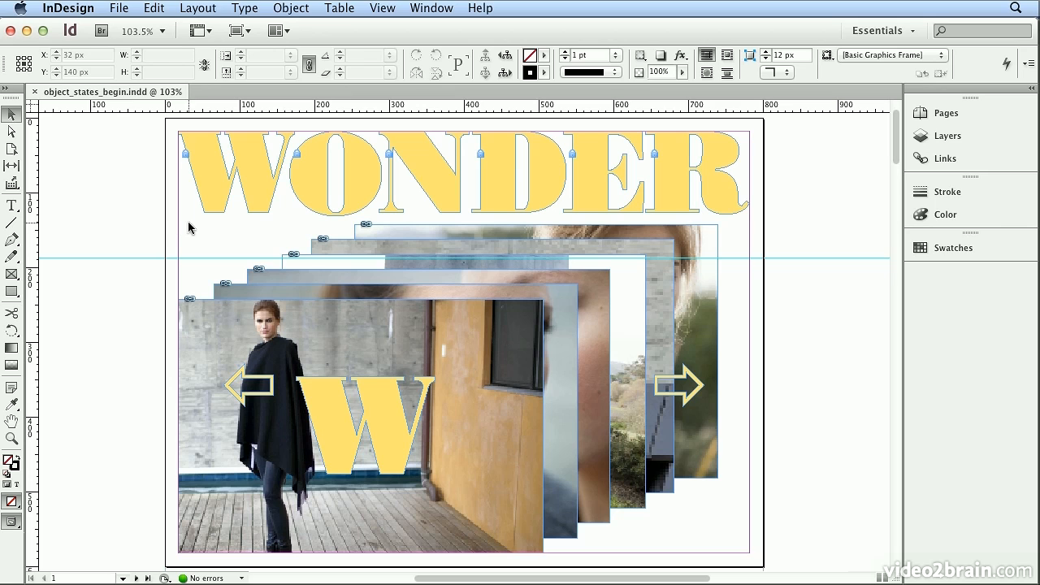
# - Select all the staggered photos and align their horizontal centers and top edges to the page
pyautogui.moveTo(174, 222); pyautogui.dragTo(366, 316)
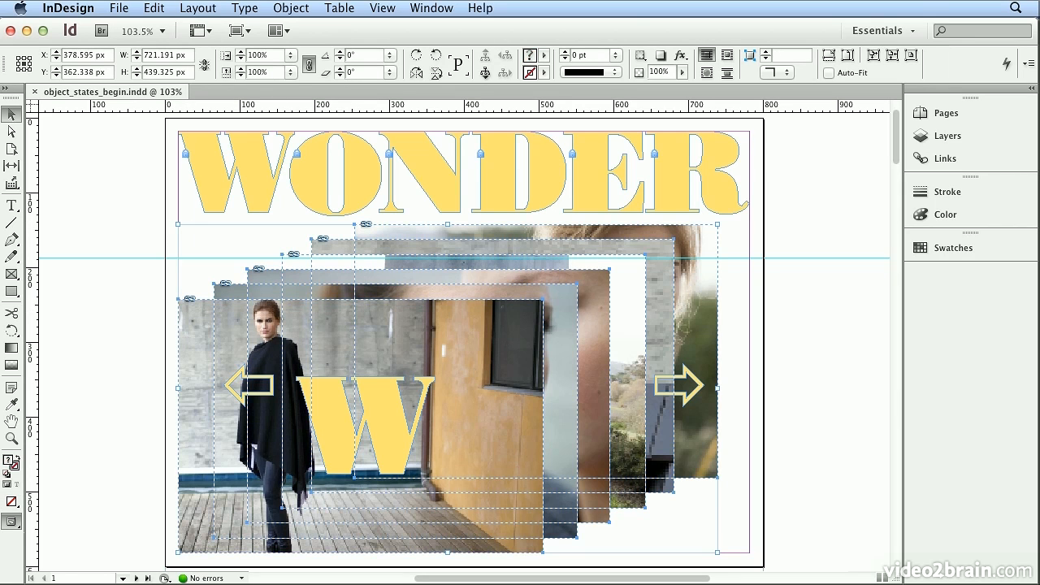
pyautogui.click(431, 8)
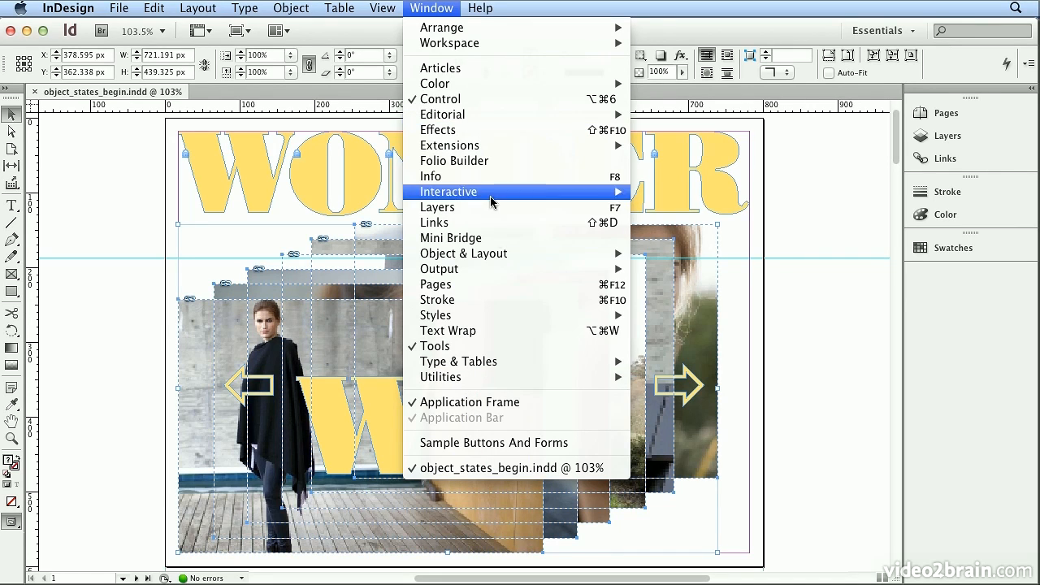
pyautogui.moveTo(492, 257)
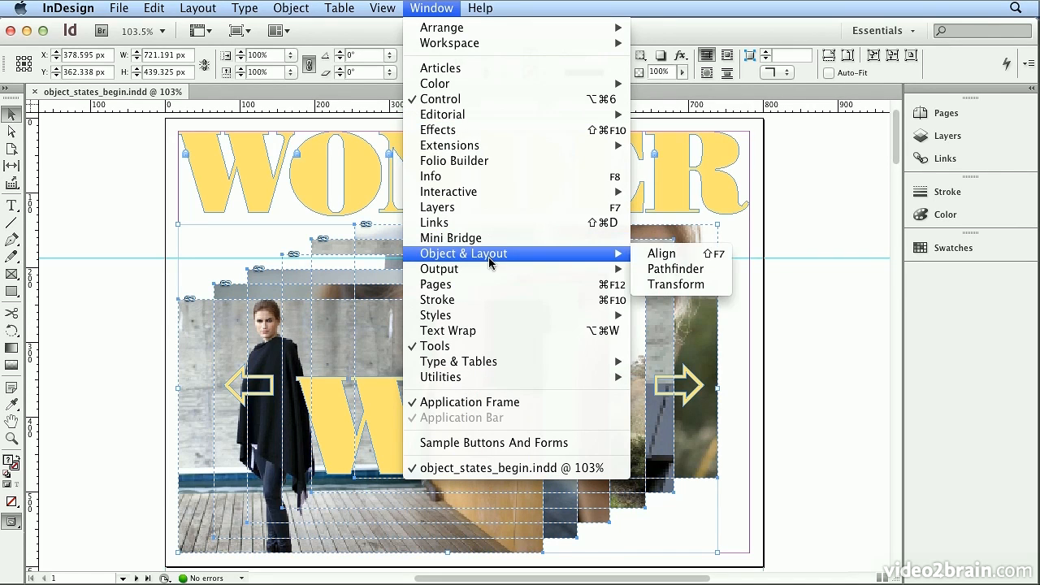
pyautogui.click(658, 254)
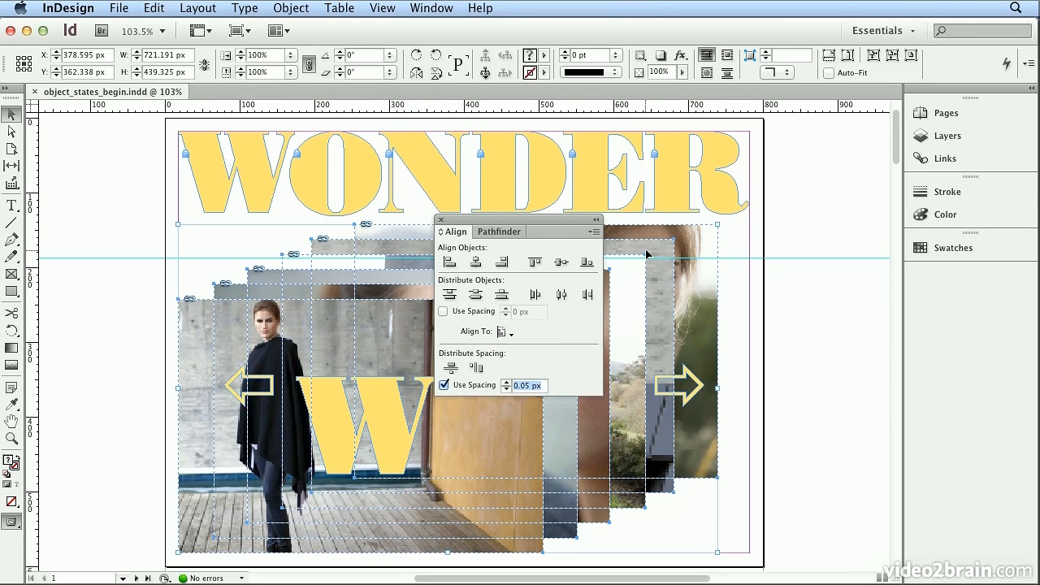
pyautogui.click(504, 332)
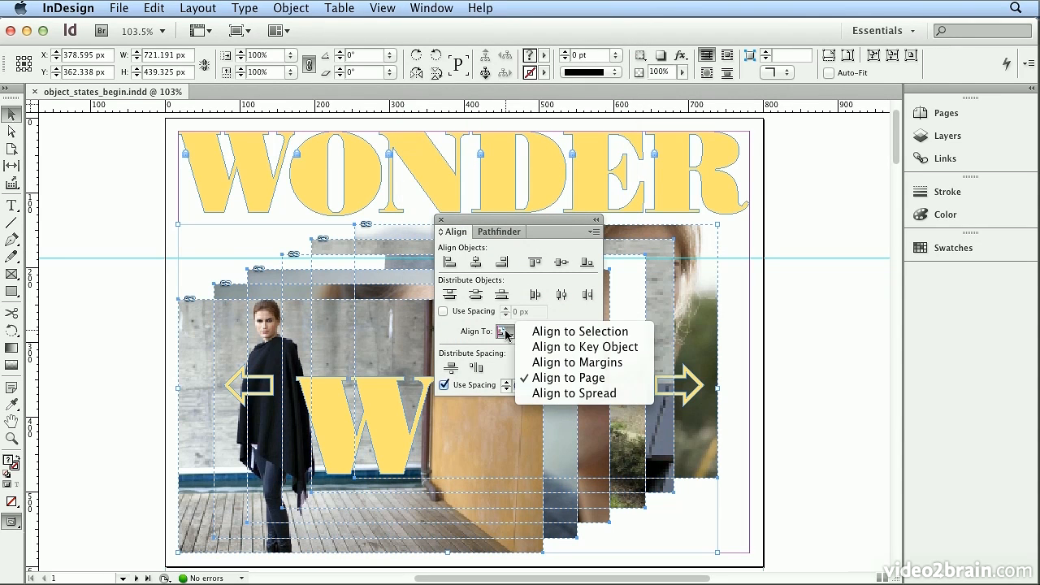
pyautogui.click(582, 379)
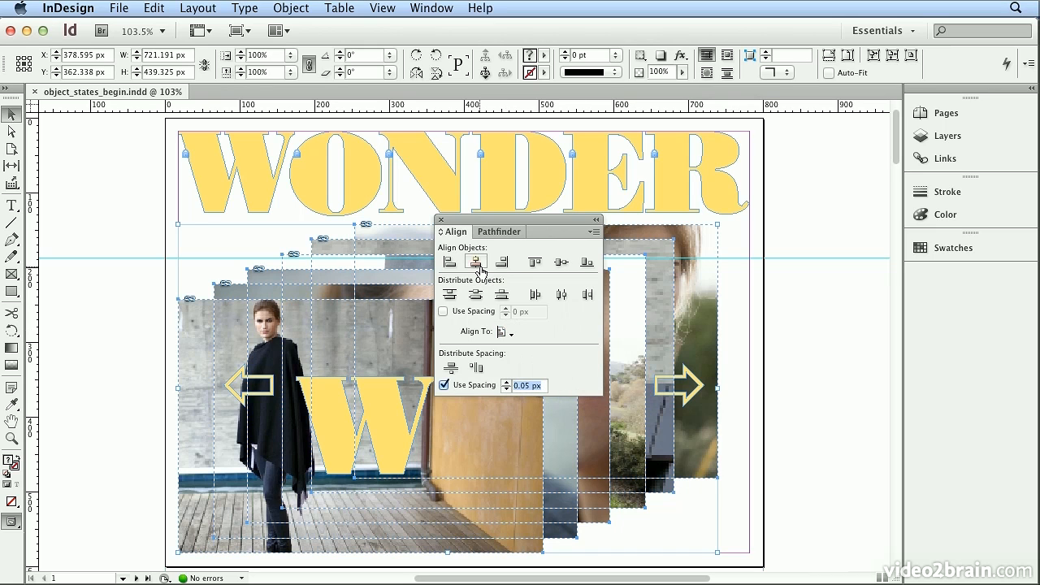
pyautogui.click(477, 262)
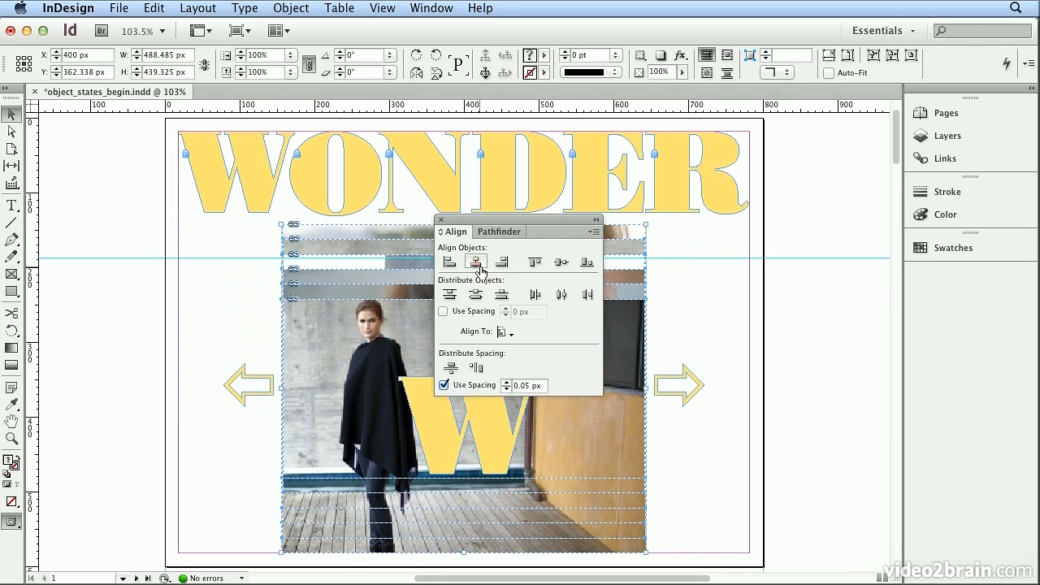
pyautogui.click(534, 263)
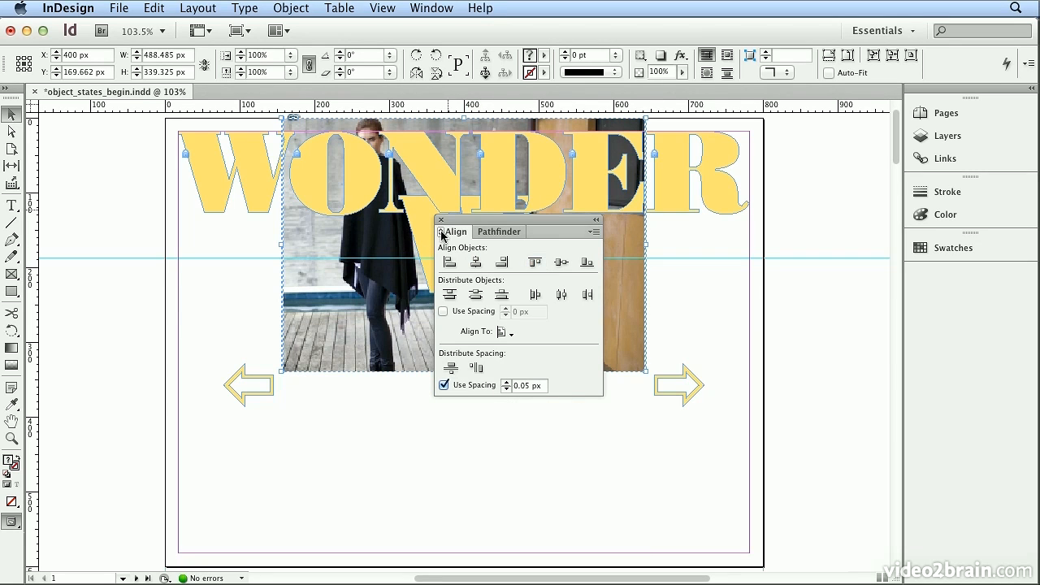
# - Move the stacked photos straight down until their top edge meets the horizontal guide, centered at about Y 358 px
pyautogui.moveTo(382, 249); pyautogui.dragTo(383, 385)
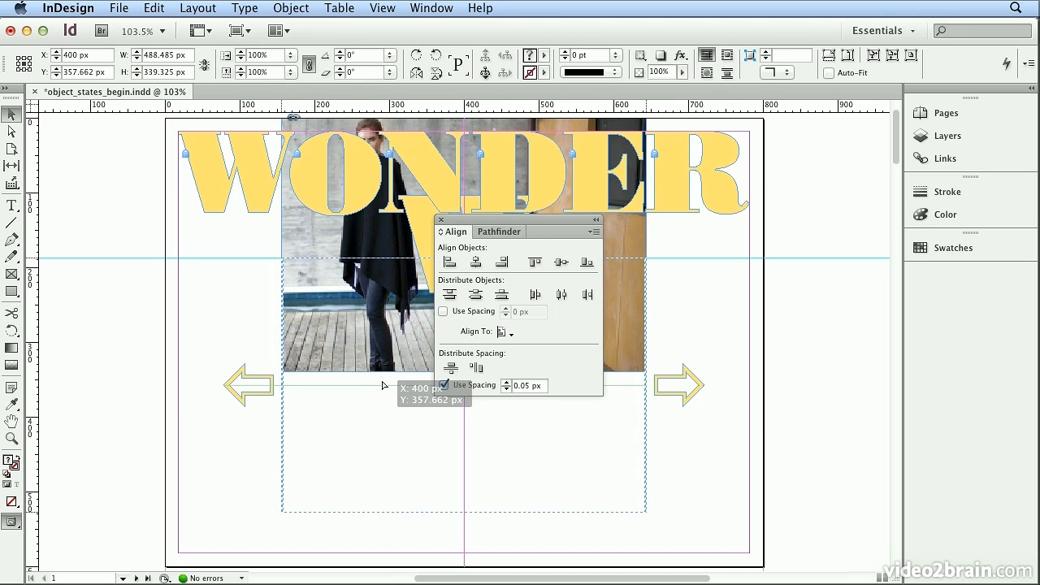
pyautogui.moveTo(385, 385); pyautogui.dragTo(383, 385)
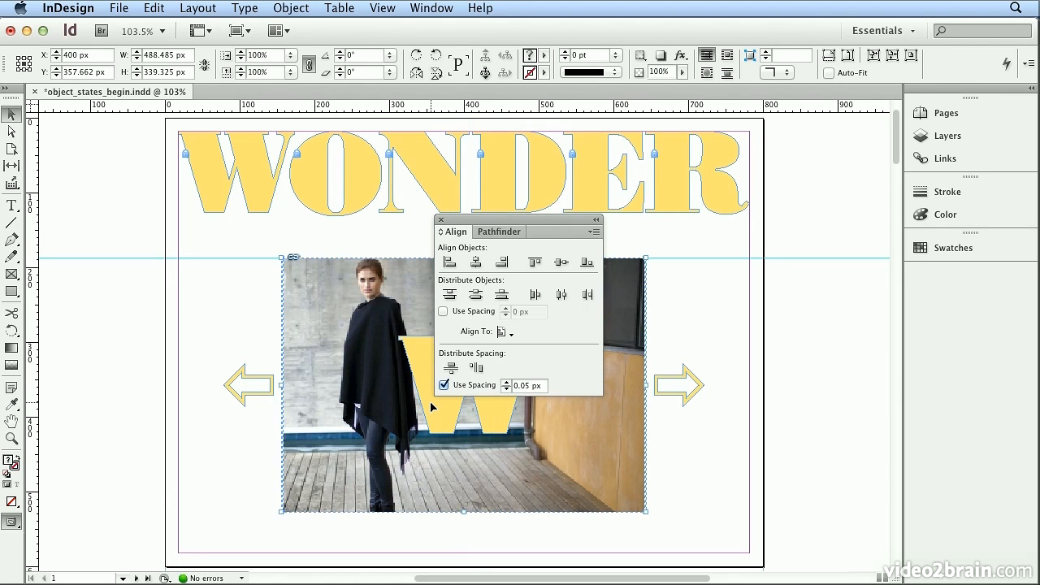
pyautogui.click(441, 220)
# - Switch to the Digital Publishing workspace and bring up the object state settings
pyautogui.click(887, 36)
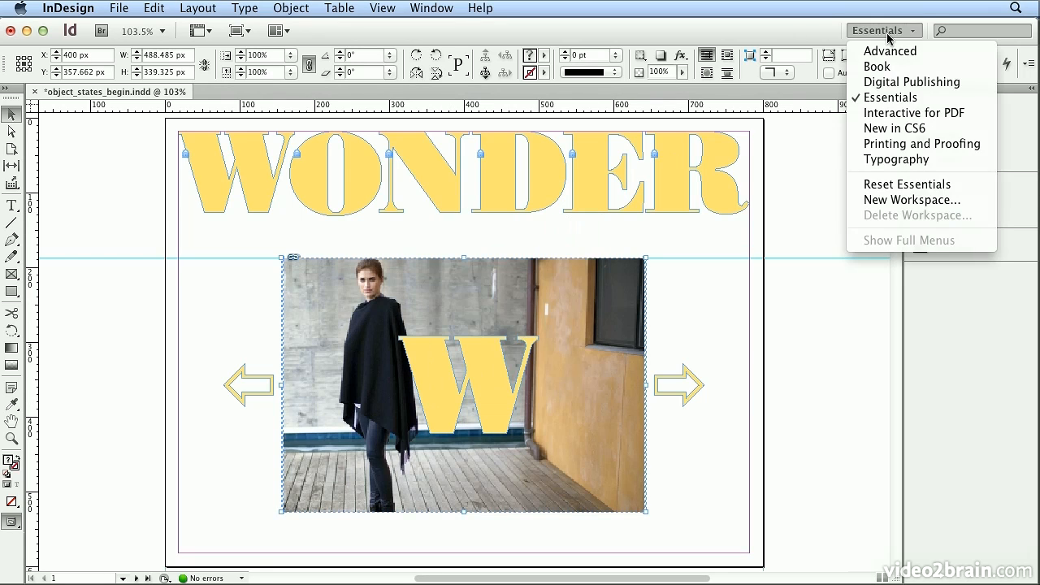
pyautogui.click(897, 82)
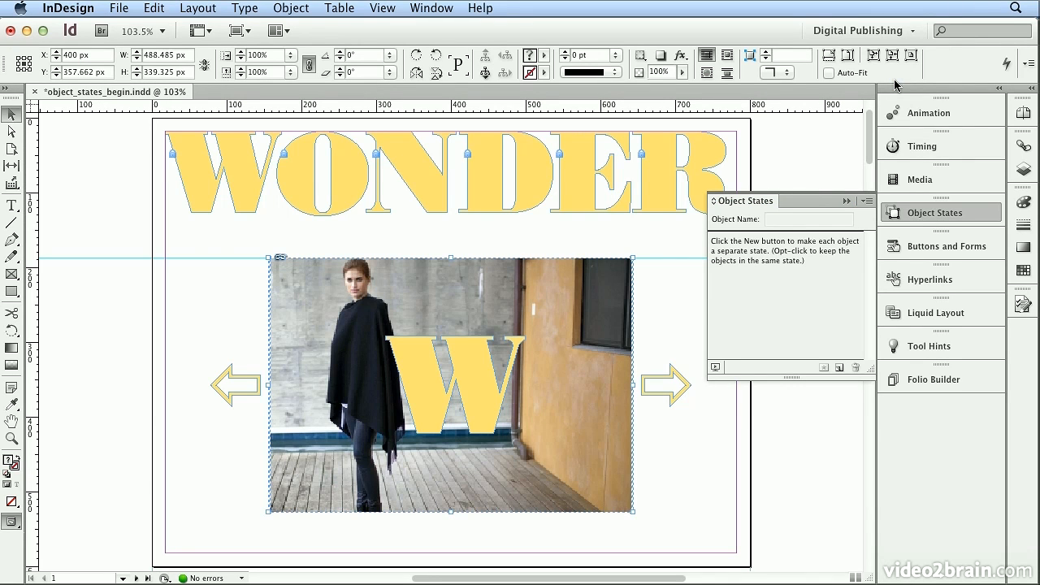
pyautogui.click(926, 213)
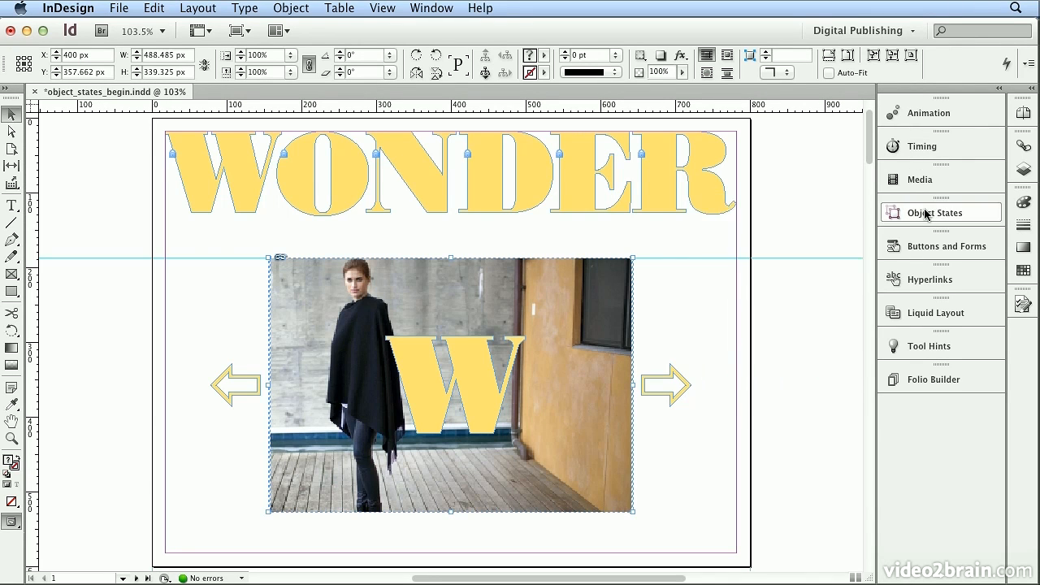
pyautogui.click(924, 214)
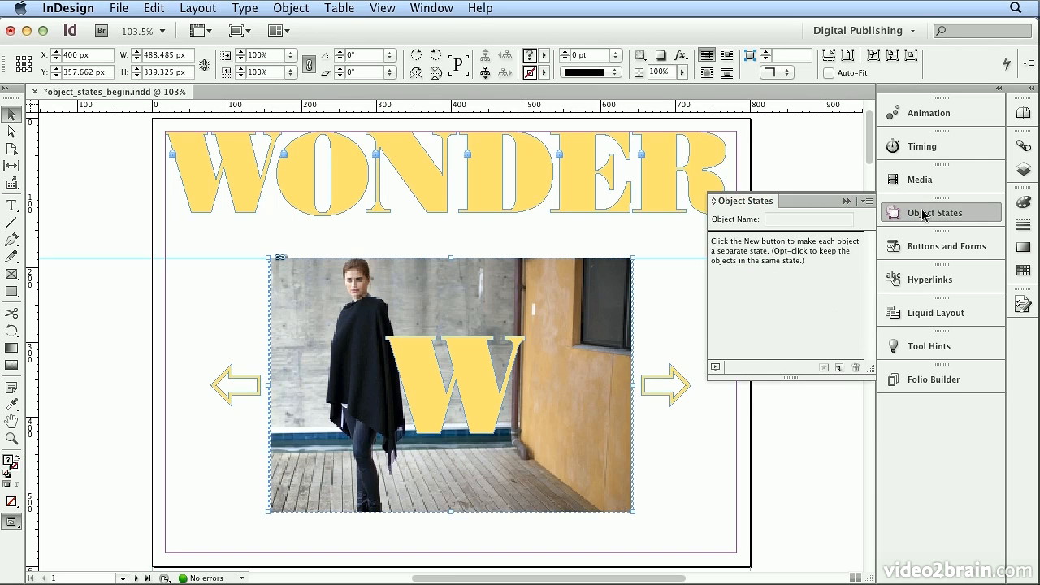
# - Convert the selected photos into a multi-state object named photos, enlarging the state list to fit all its entries
pyautogui.click(839, 368)
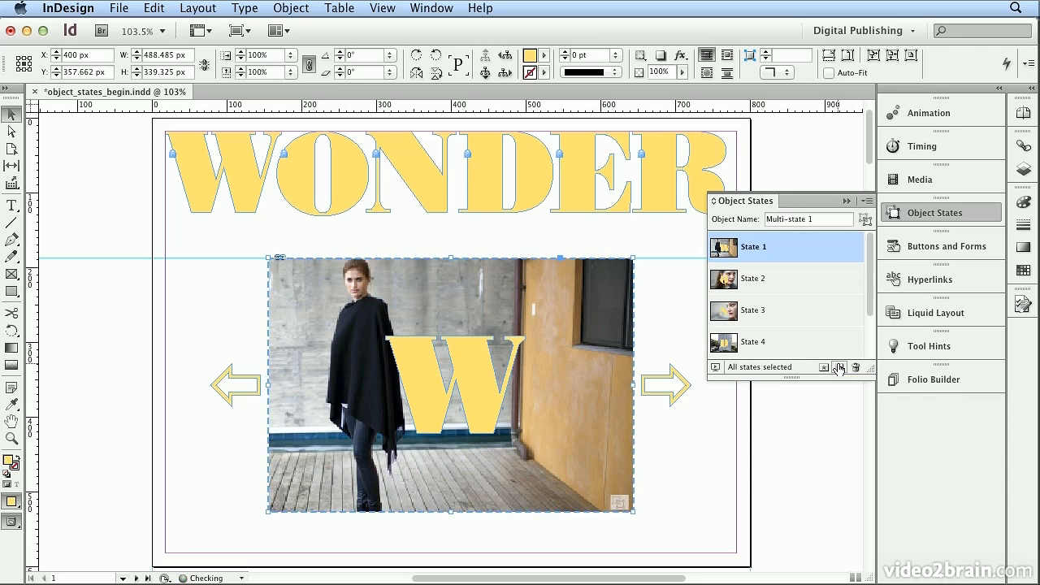
pyautogui.moveTo(869, 371); pyautogui.dragTo(856, 475)
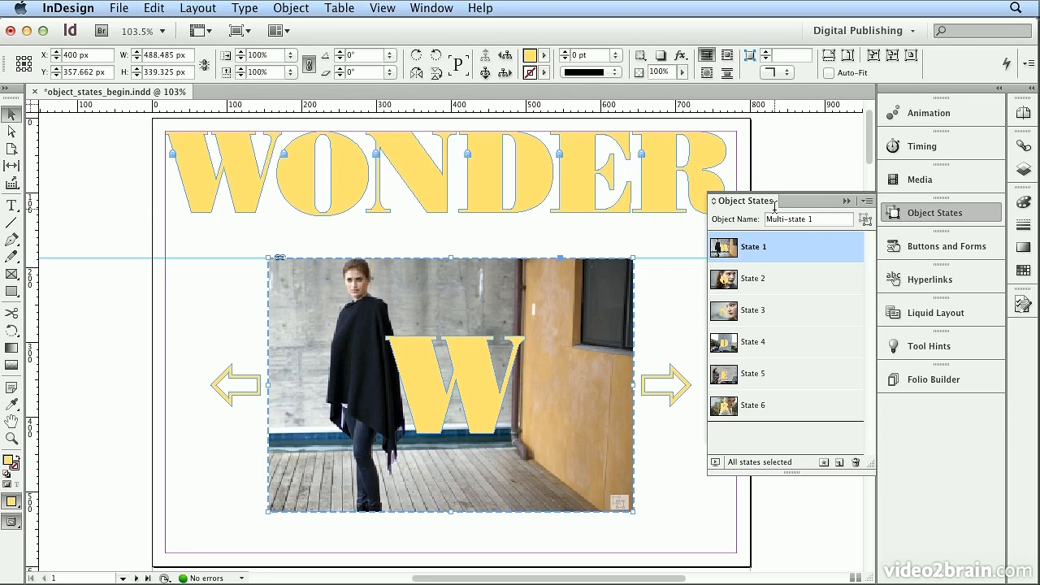
pyautogui.moveTo(817, 220); pyautogui.dragTo(723, 213)
pyautogui.write('photos')
# - Preview states 2 through 6 of the photos object in turn, and return to State 1
pyautogui.click(788, 282)
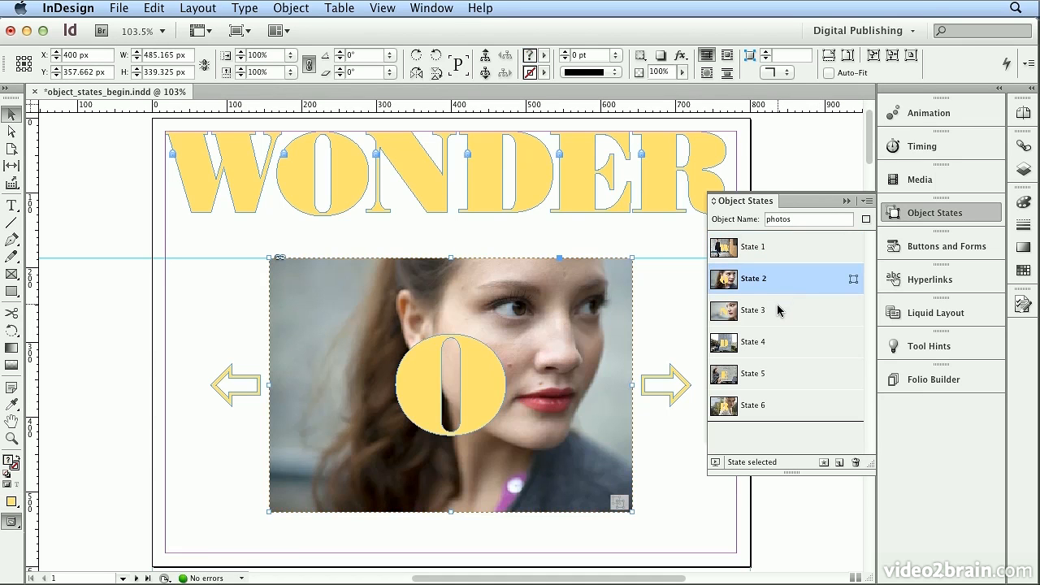
pyautogui.click(777, 307)
pyautogui.click(772, 341)
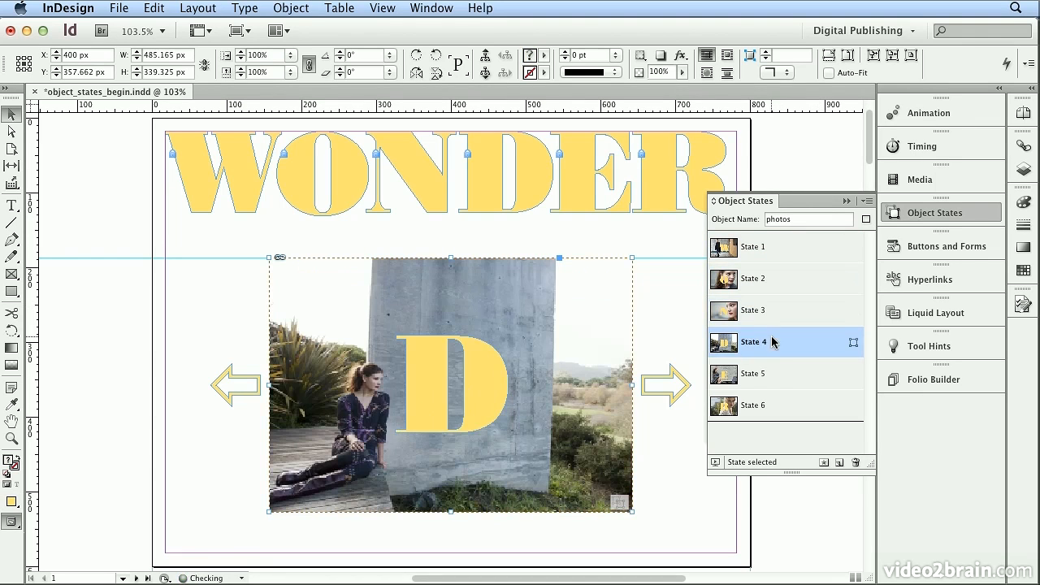
pyautogui.click(774, 376)
pyautogui.click(772, 404)
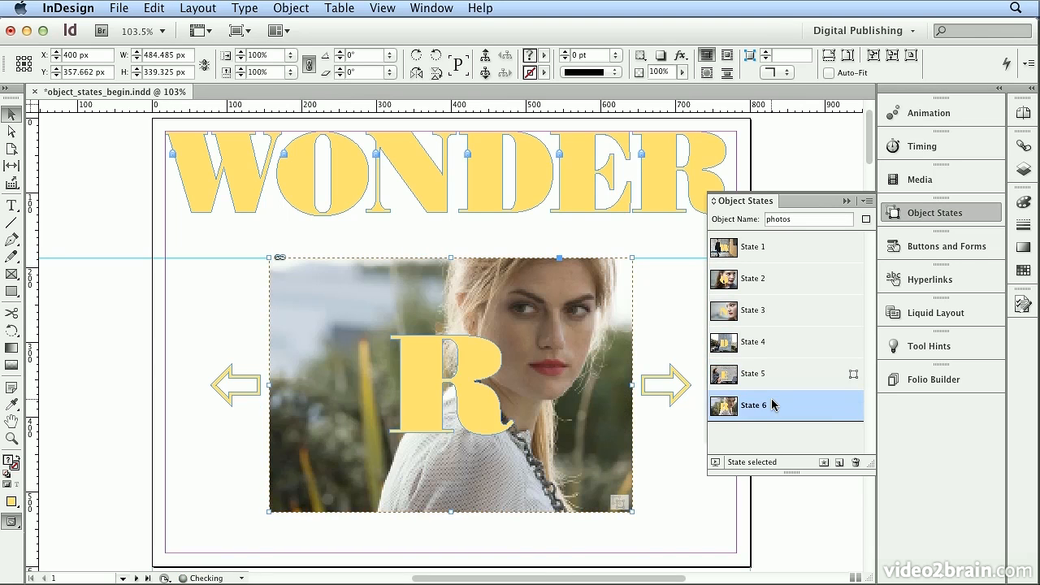
pyautogui.click(763, 248)
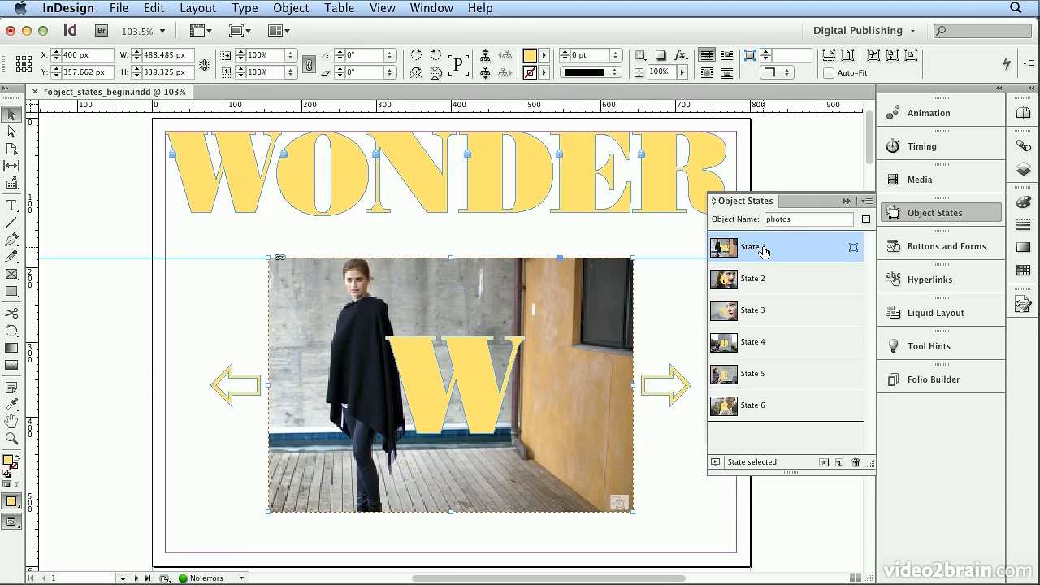
# - Convert the right-pointing arrow into a button named next with a Go To Next State action for the photos object
pyautogui.click(679, 375)
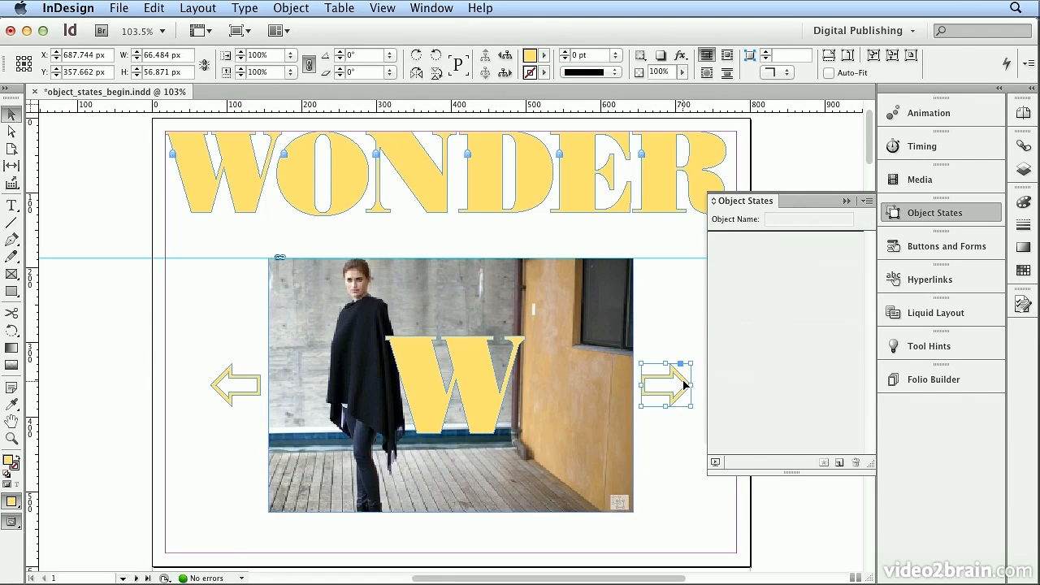
pyautogui.click(927, 248)
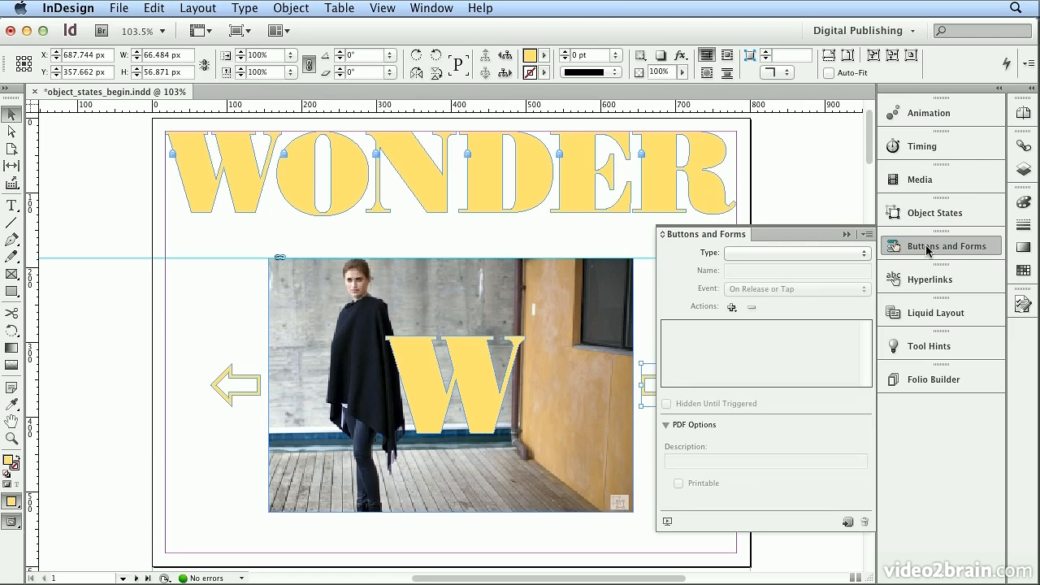
pyautogui.click(847, 524)
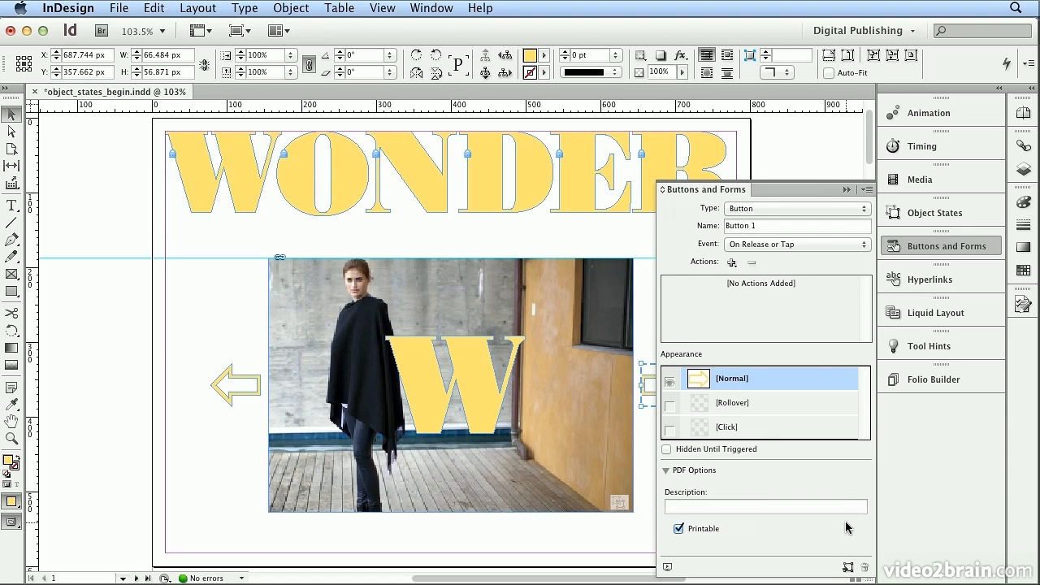
pyautogui.moveTo(765, 226); pyautogui.dragTo(675, 213)
pyautogui.write('next')
pyautogui.click(734, 263)
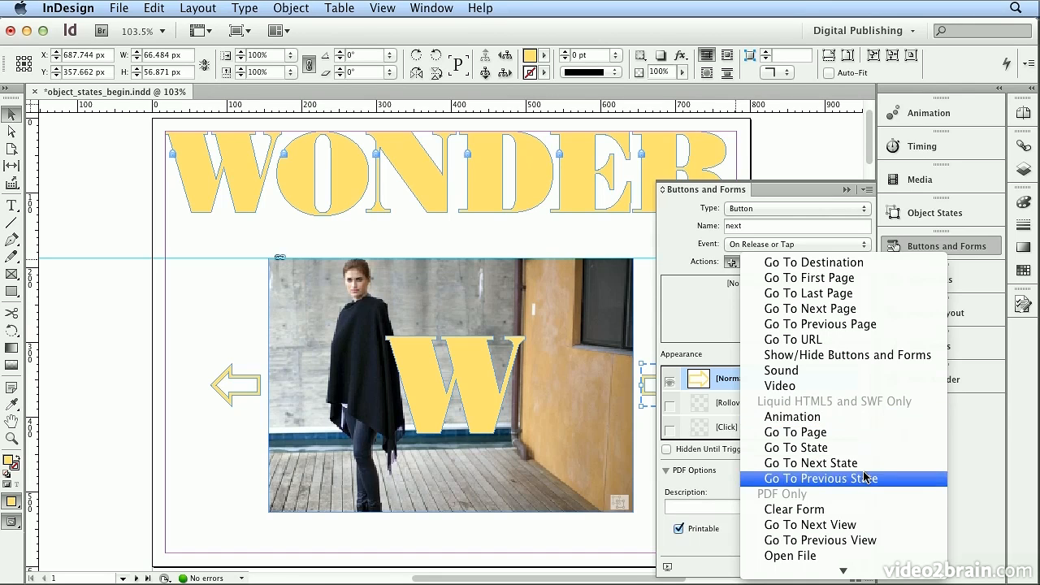
pyautogui.click(813, 463)
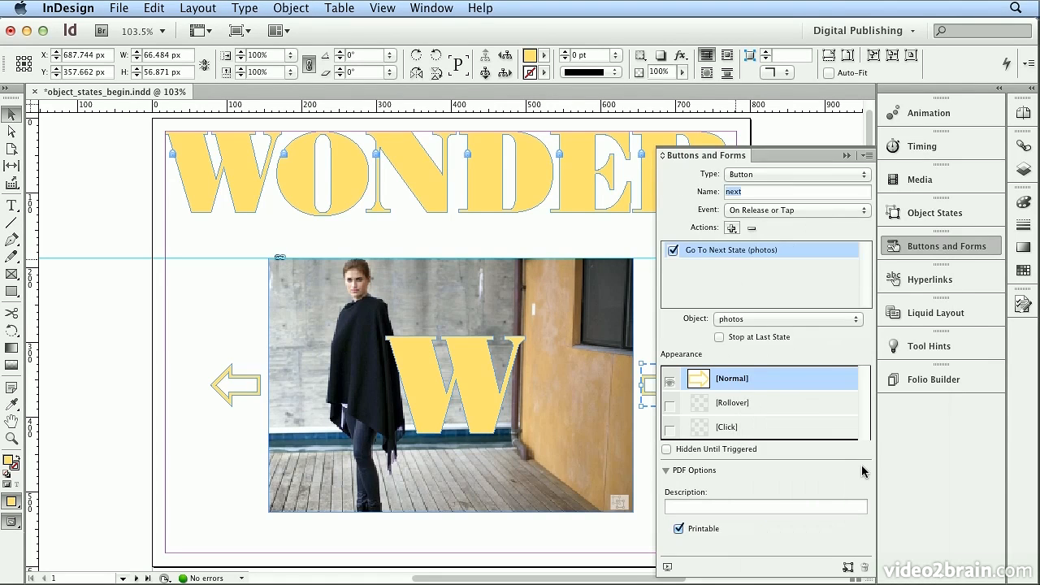
# - Add a rollover appearance to the next button and fill its arrow with the [Black] swatch
pyautogui.click(785, 411)
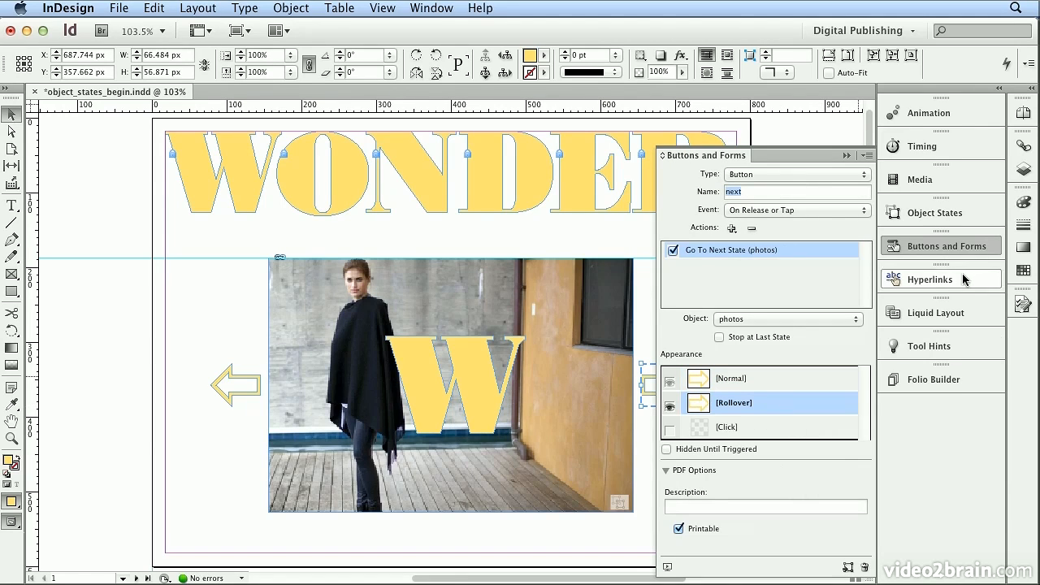
pyautogui.click(1021, 272)
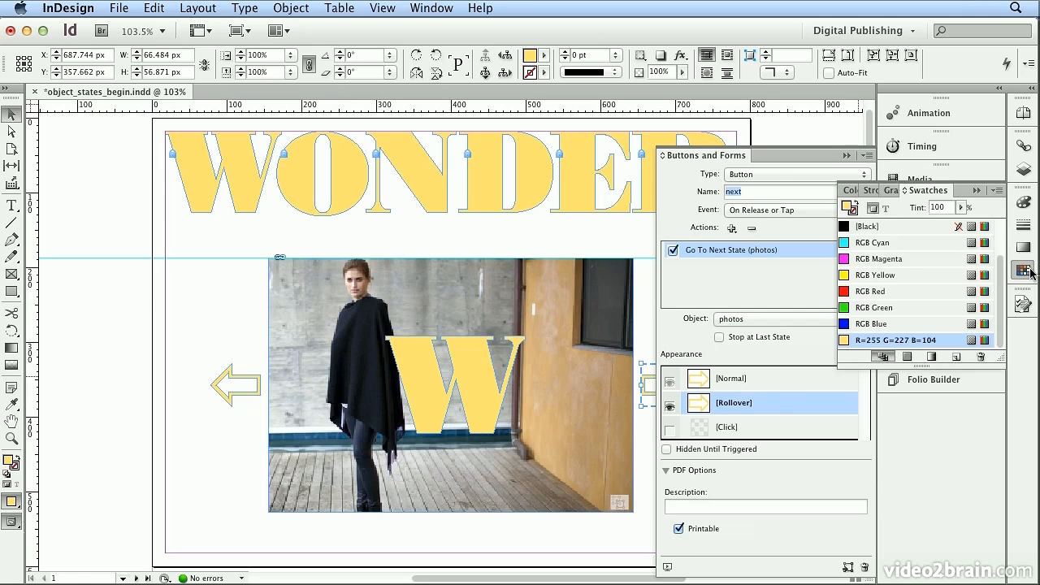
pyautogui.click(899, 231)
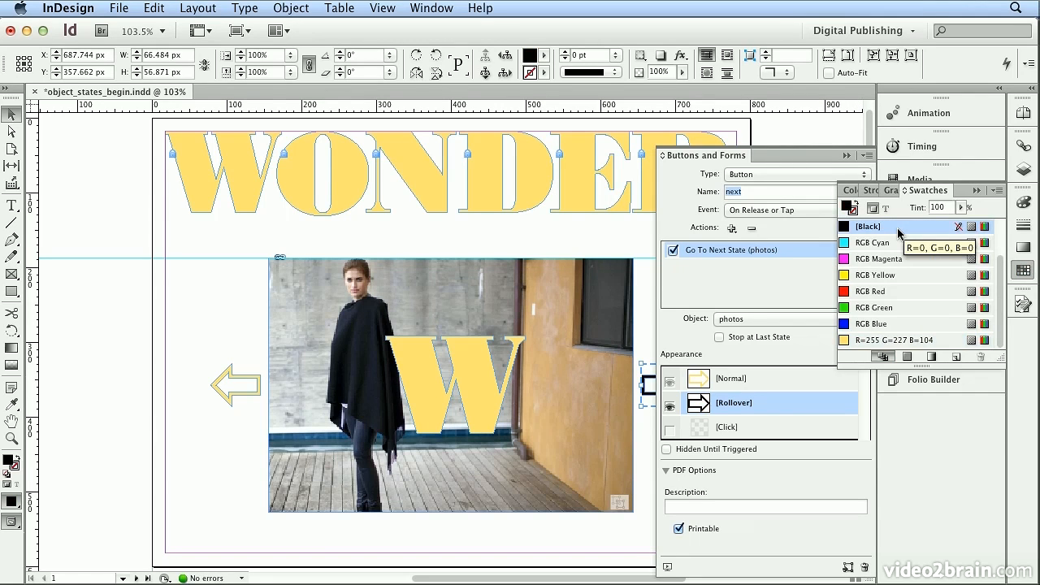
# - Convert the left-pointing arrow into a button named previous with a Go To Previous State action for the photos object
pyautogui.click(259, 396)
pyautogui.click(252, 397)
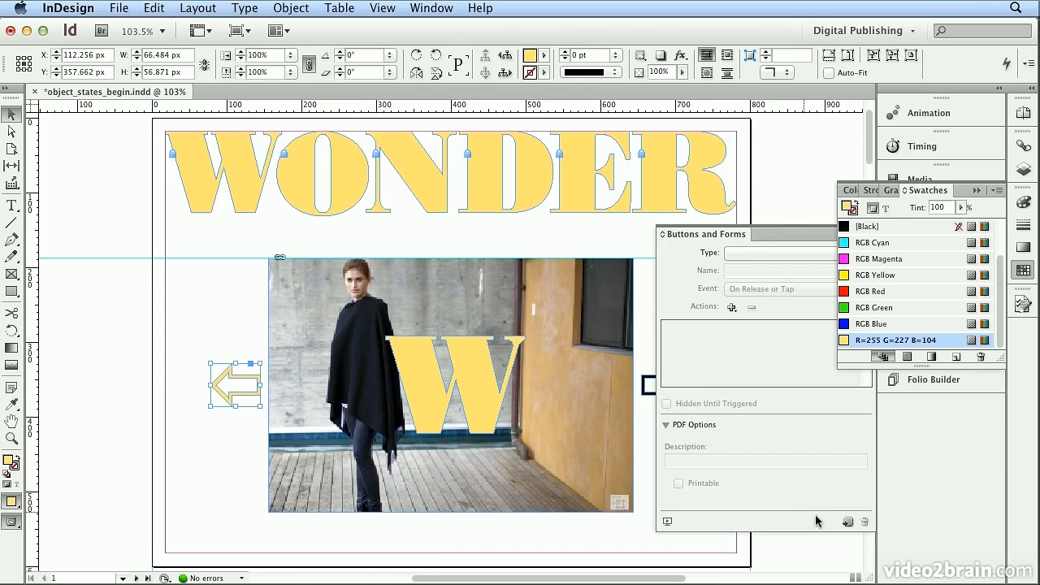
pyautogui.click(848, 522)
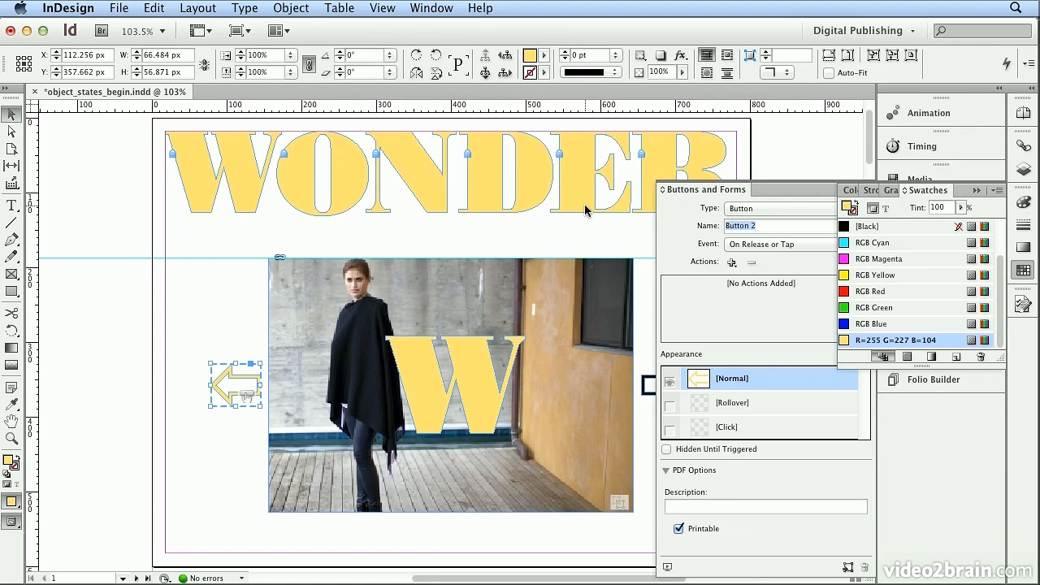
pyautogui.write('previous')
pyautogui.click(732, 263)
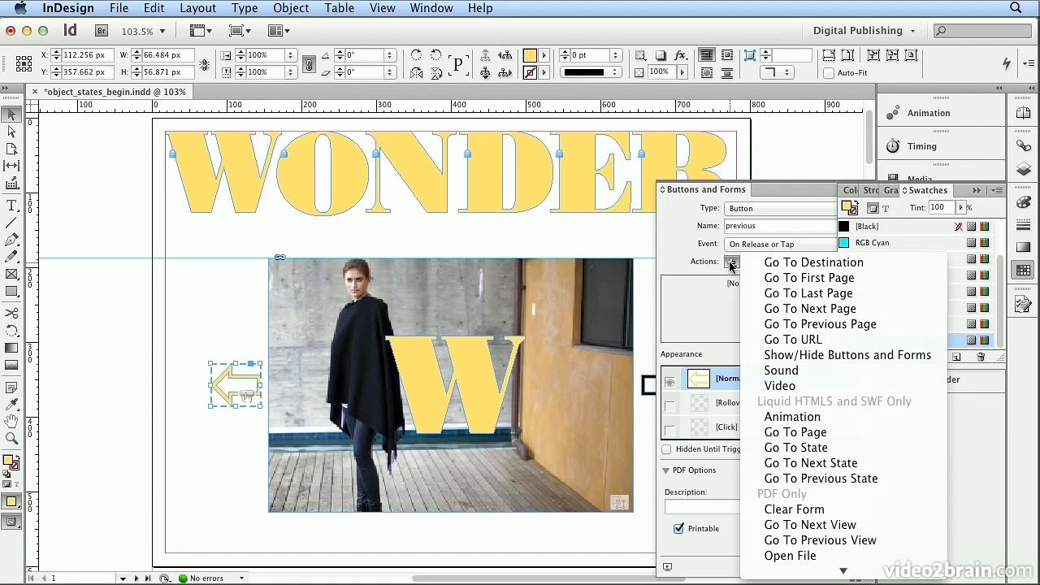
pyautogui.click(848, 479)
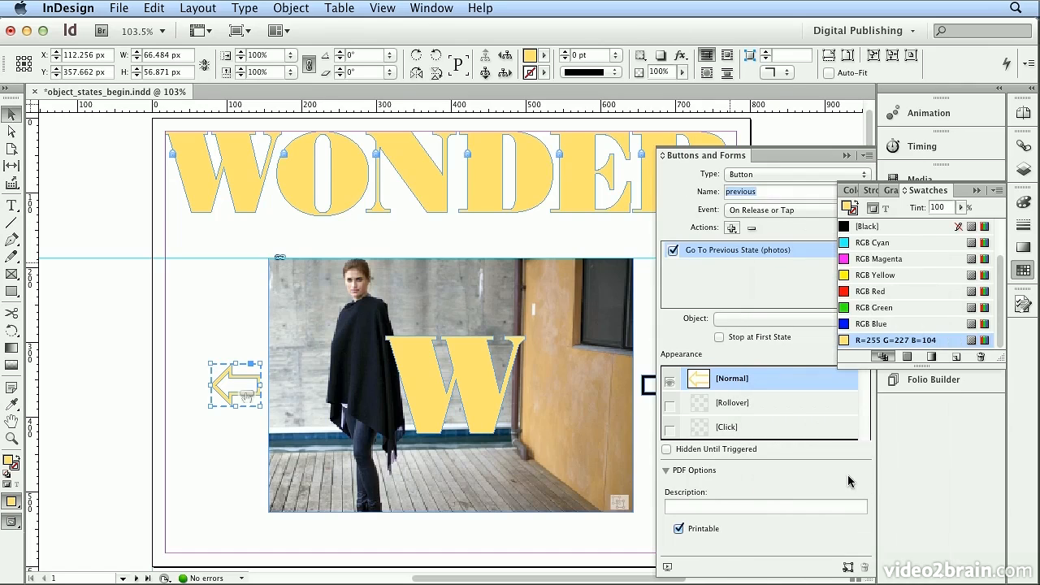
# - Add a rollover appearance to the left-pointing arrow button, fill it with [Black], and put the swatches away
pyautogui.click(780, 407)
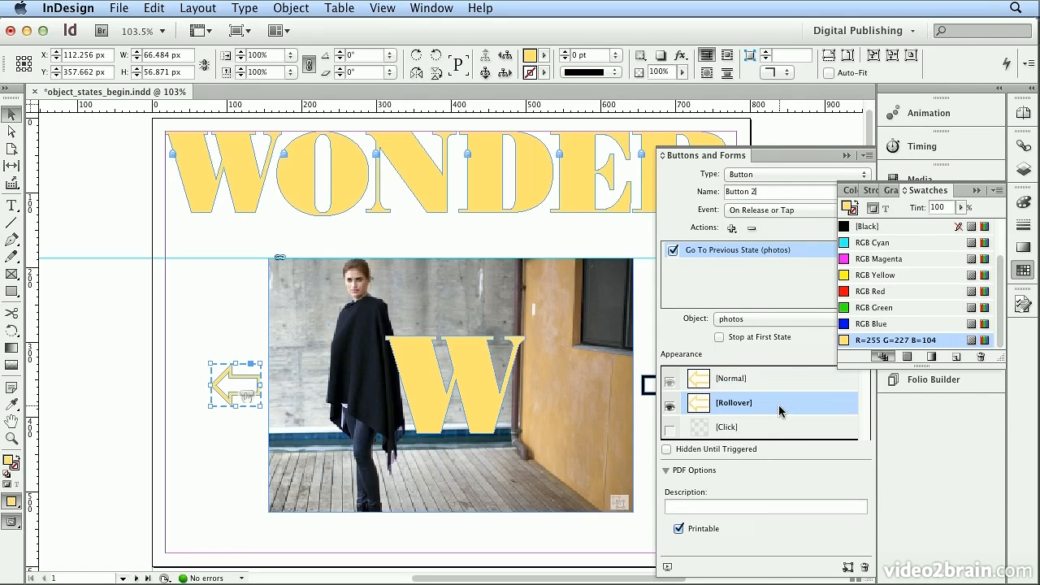
pyautogui.click(873, 227)
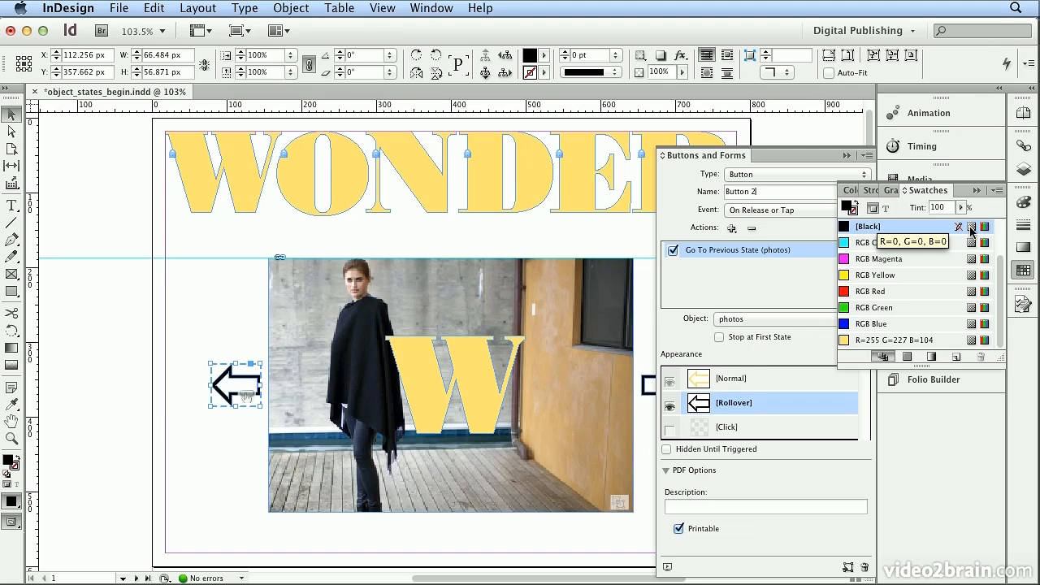
pyautogui.click(1022, 273)
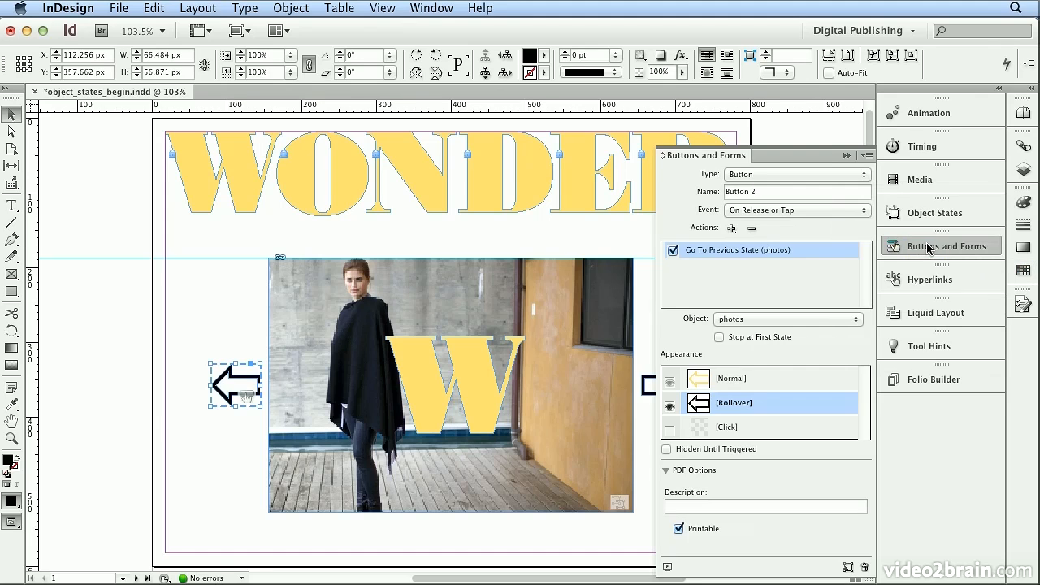
# - Put the button settings away and start exporting the document under the file name object_states
pyautogui.click(929, 246)
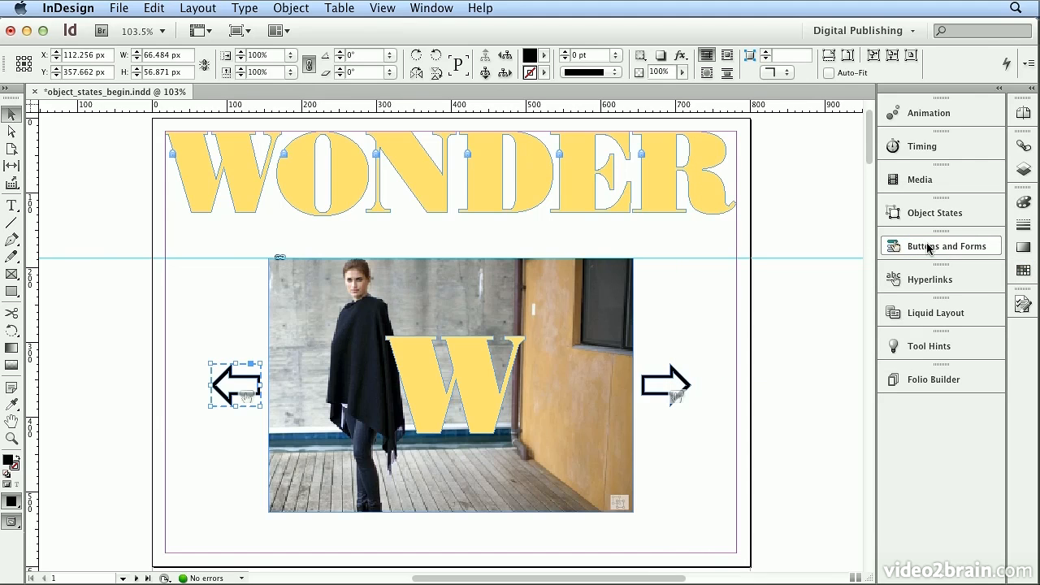
pyautogui.click(124, 10)
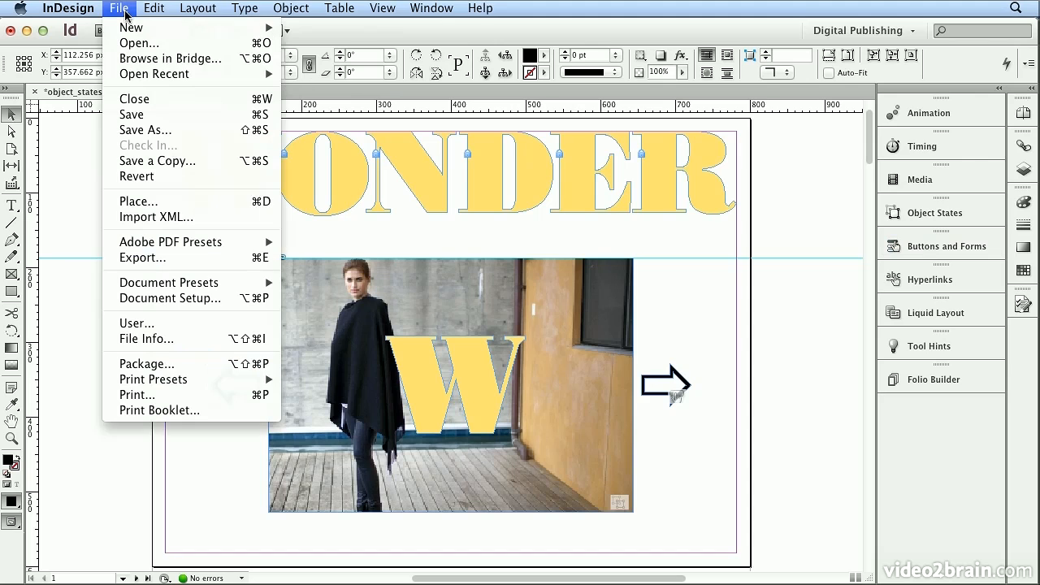
pyautogui.click(161, 259)
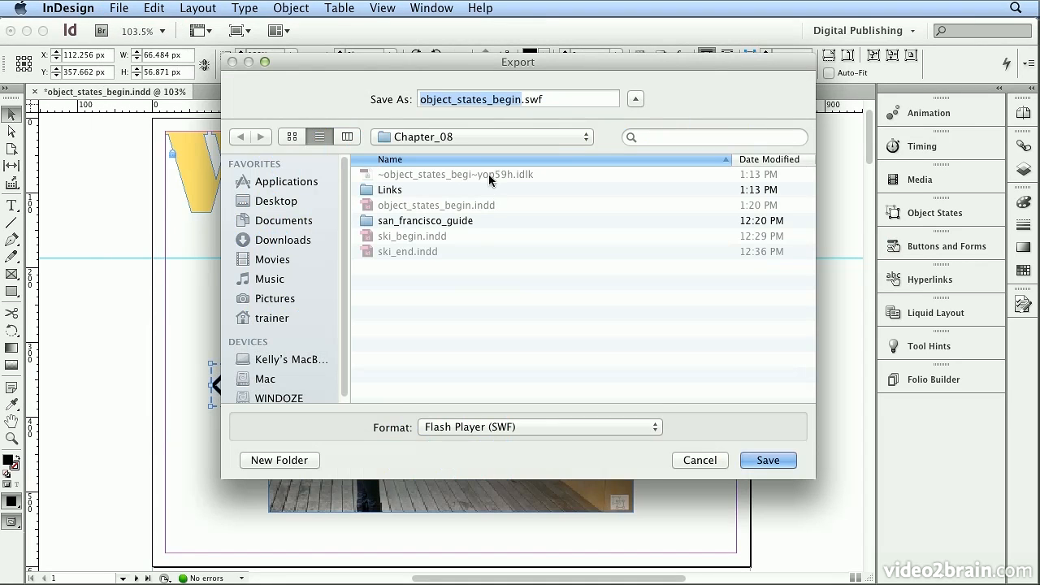
pyautogui.click(521, 99)
pyautogui.press('BackSpace')
pyautogui.press('BackSpace')
pyautogui.press('BackSpace')
pyautogui.press('BackSpace')
pyautogui.press('BackSpace')
pyautogui.press('BackSpace')
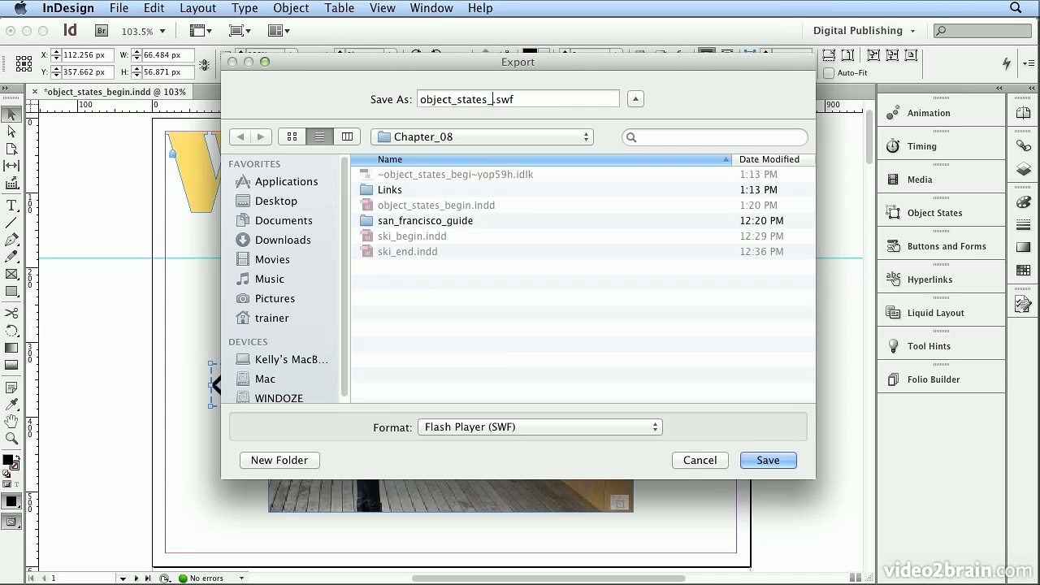
# - Keep Flash Player (SWF) as the export format and save the file in the Chapter_08 folder
pyautogui.click(476, 426)
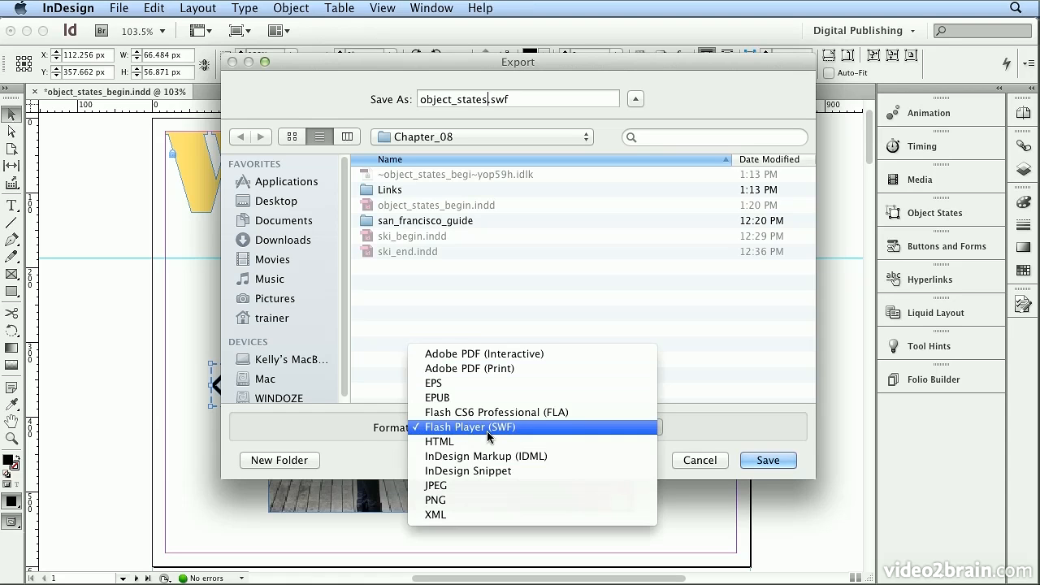
pyautogui.click(487, 433)
pyautogui.click(765, 459)
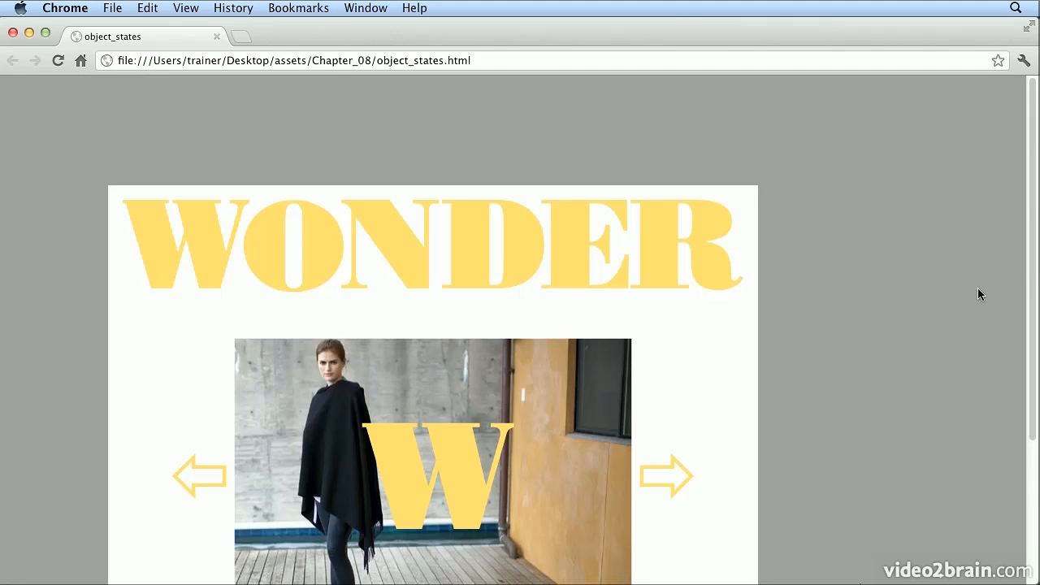
# - Test the exported slideshow in Chrome by cycling through all the photos with the next arrow, and return to InDesign
pyautogui.scroll(-3, 1016, 317)
pyautogui.scroll(-1, 1015, 334)
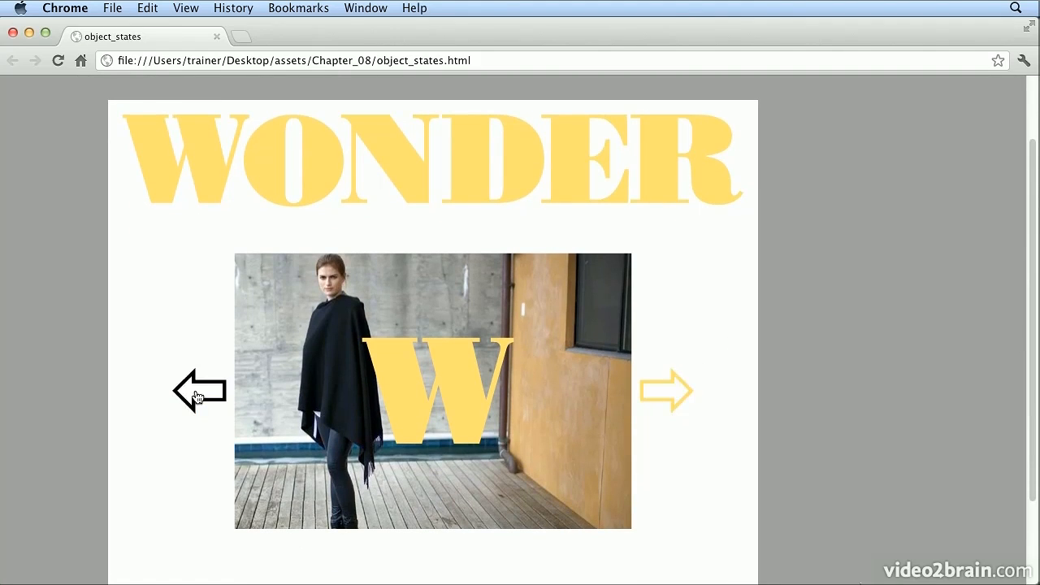
pyautogui.click(662, 406)
pyautogui.click(663, 406)
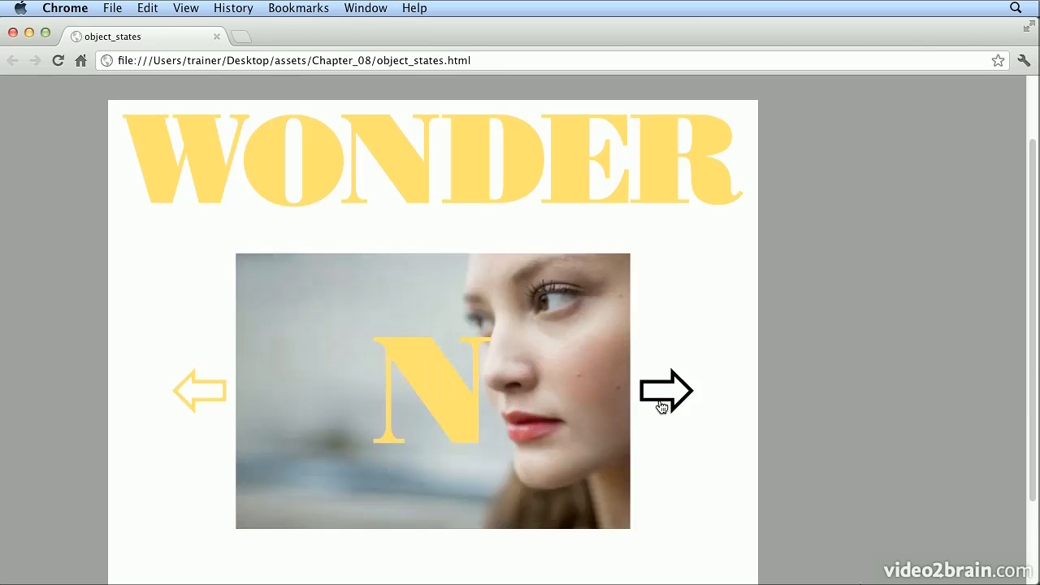
pyautogui.click(662, 406)
pyautogui.click(662, 406)
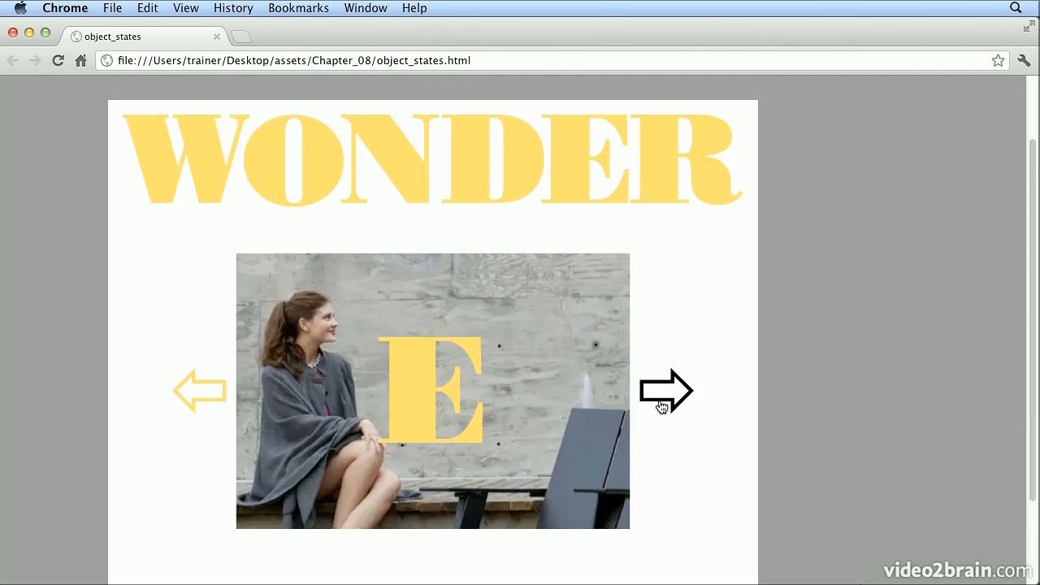
pyautogui.click(662, 406)
pyautogui.click(663, 407)
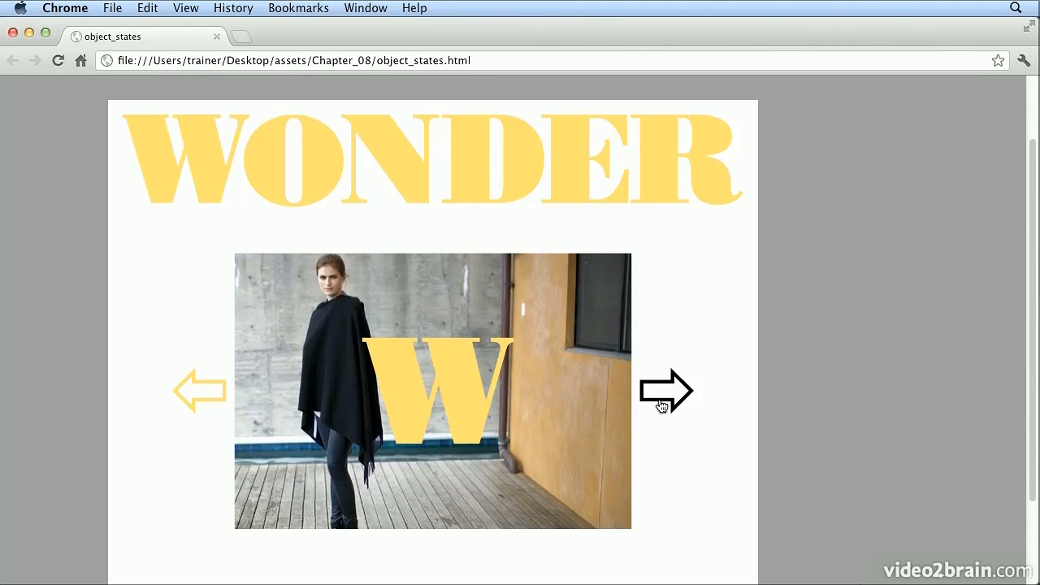
pyautogui.press('super+Tab')
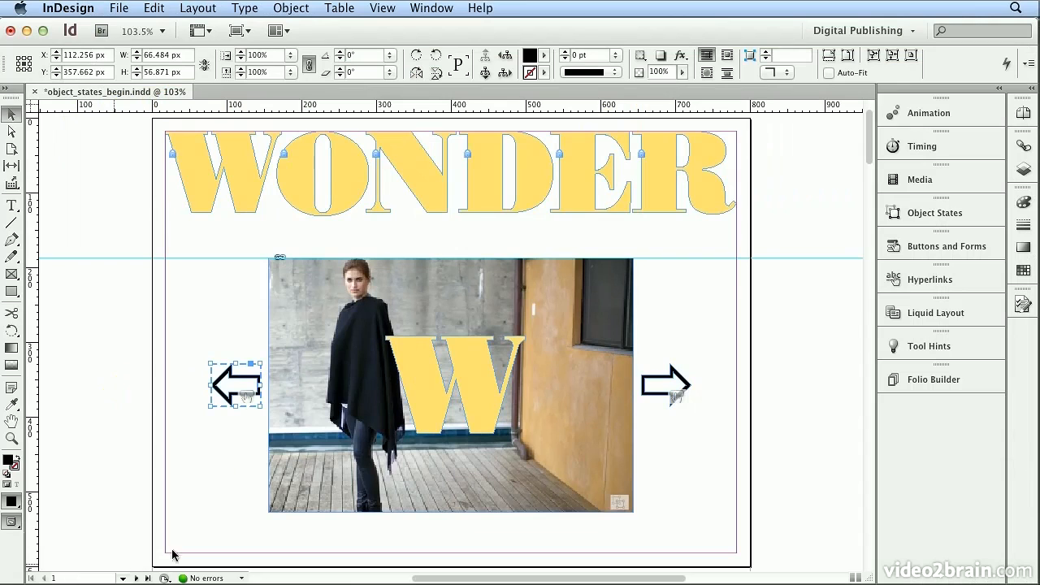